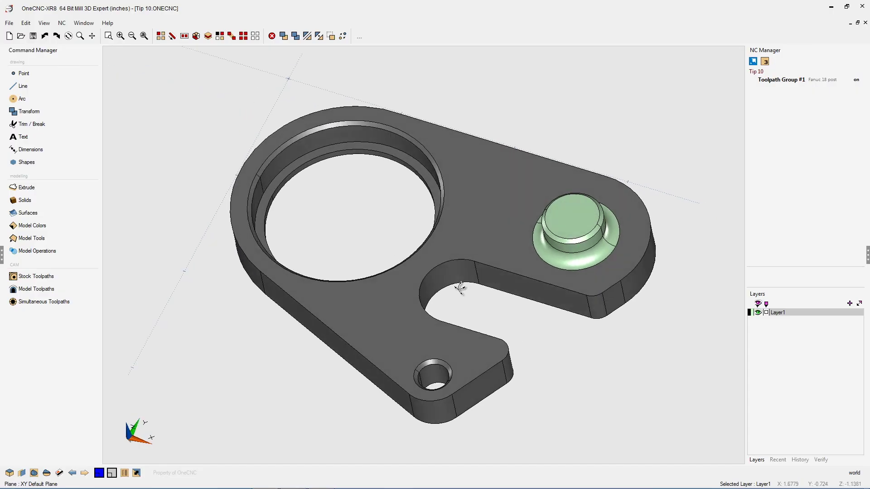
In the top view, draw a 0.0625 diameter circle centred at world coordinates X 0.25, Y 0.25.
middle_drag(458, 276, 466, 311)
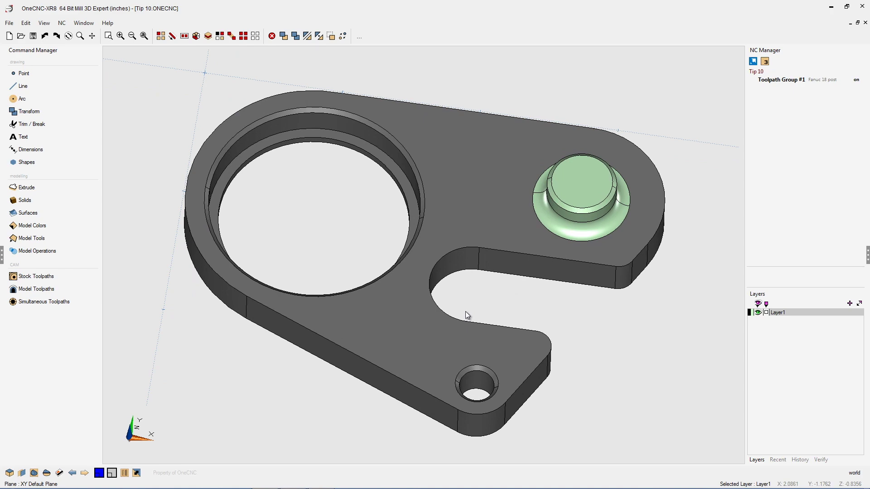
right_click(493, 319)
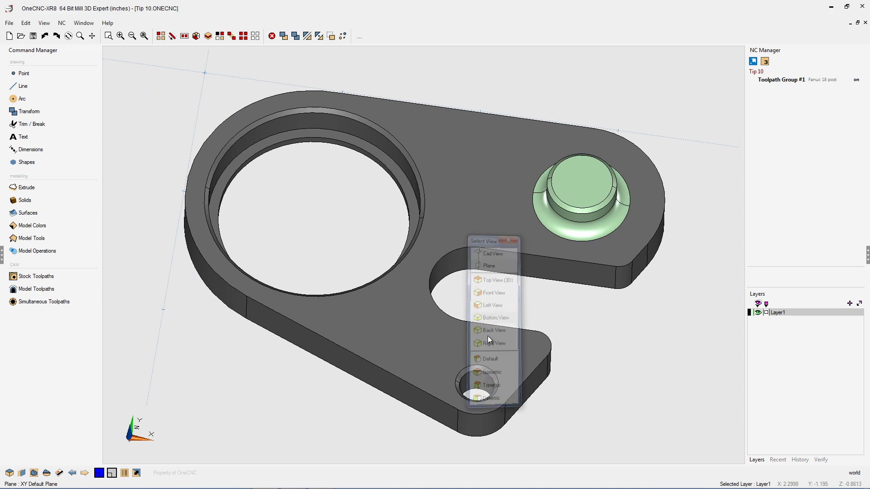
click(488, 335)
scroll(450, 344, down, 3)
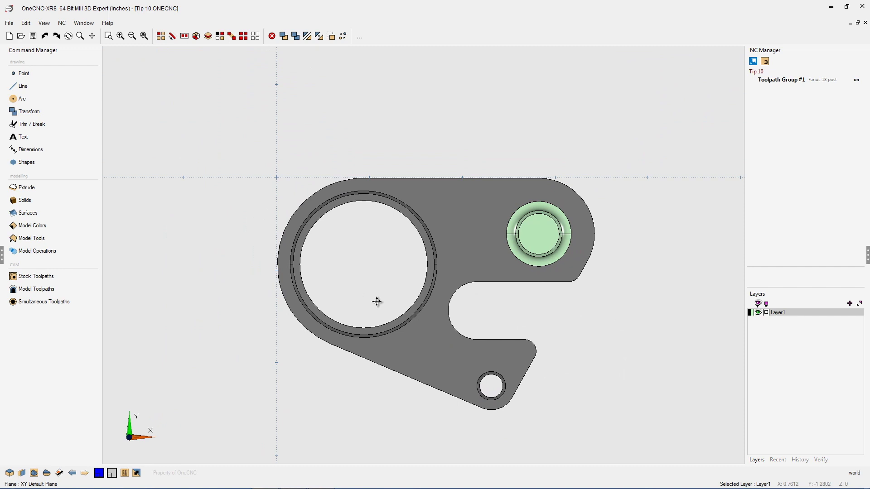
middle_drag(376, 301, 444, 313)
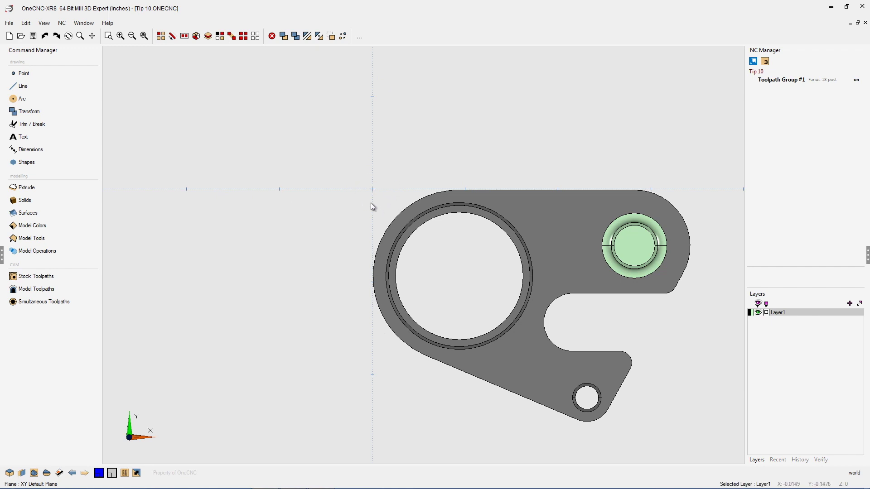
click(27, 100)
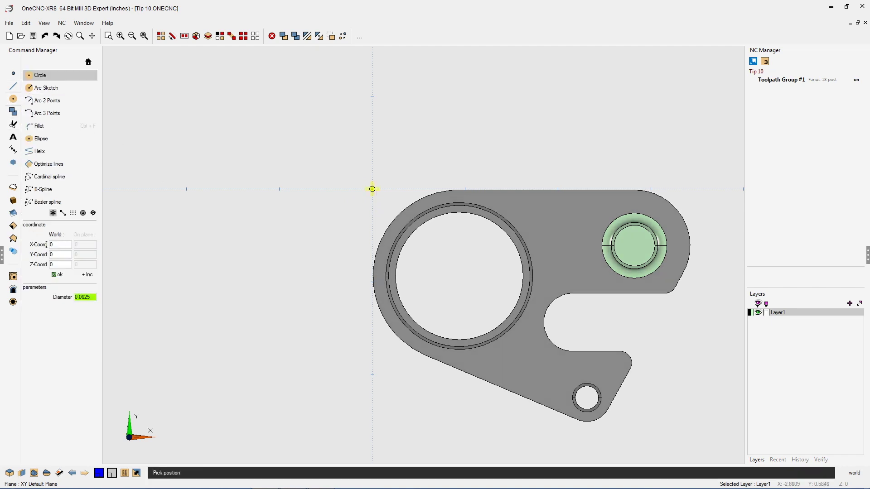
text(.25)
click(52, 254)
text(.25)
click(55, 274)
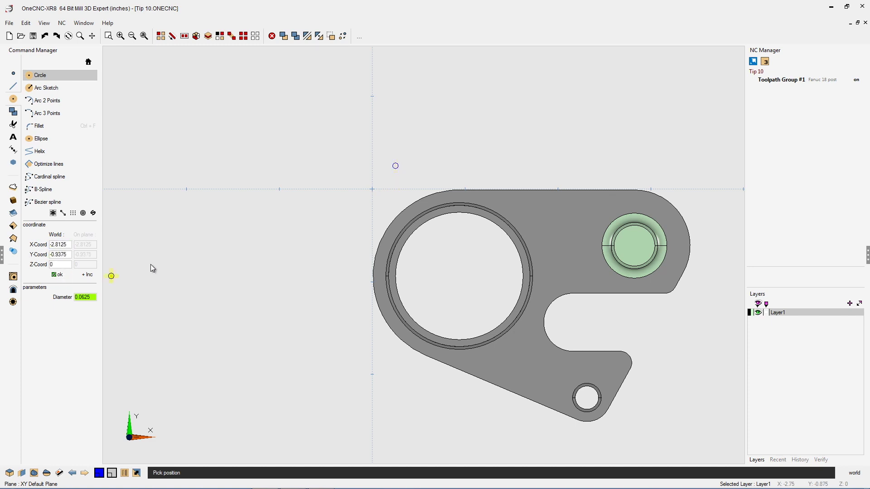
key(Escape)
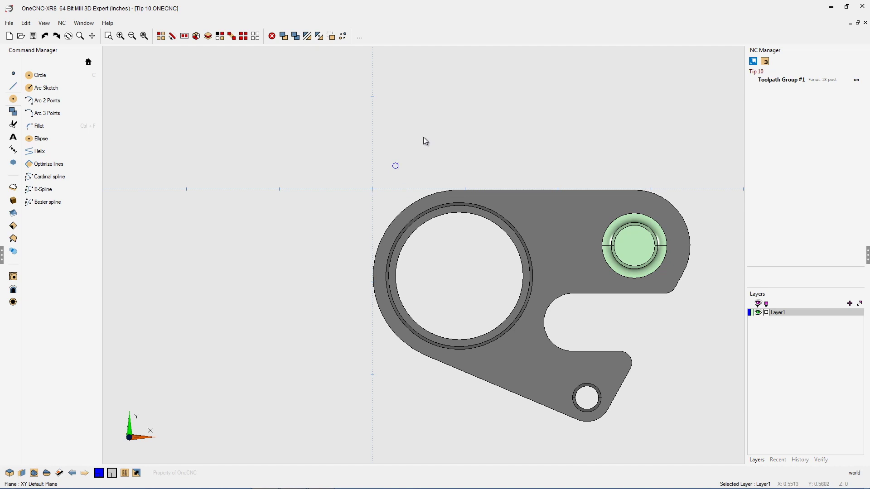
Define a plane on the slanted side face with its origin at the lower corner beside the large bore, and enable its plane coordinate system.
middle_drag(415, 232, 343, 238)
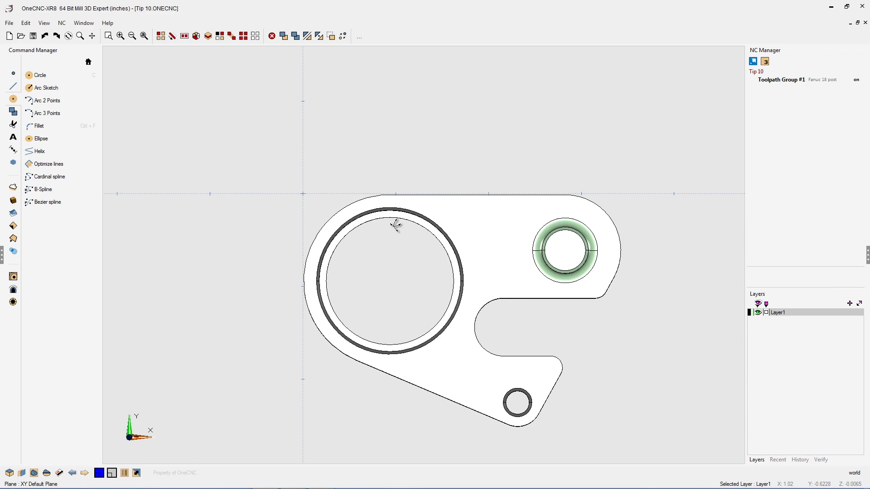
mouse_move(396, 225)
shift+middle_down()
mouse_move(412, 140)
mouse_move(470, 287)
mouse_move(468, 183)
shift+middle_up()
scroll(470, 288, up, 3)
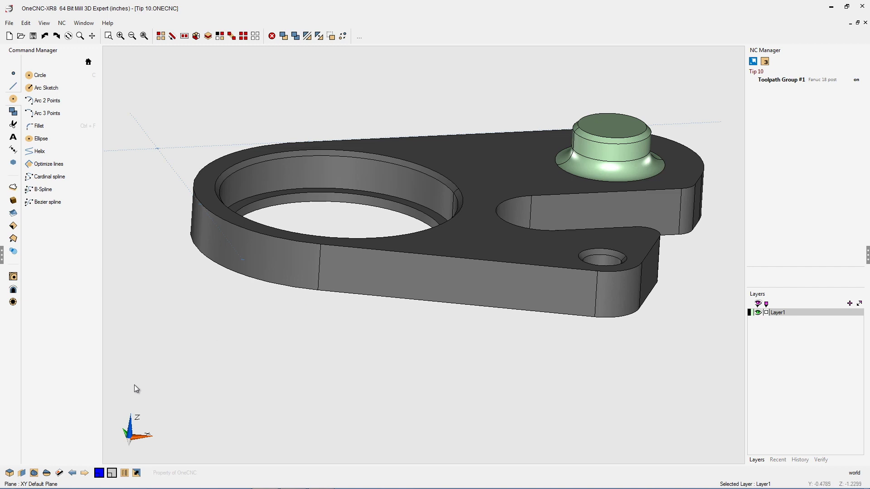
click(34, 473)
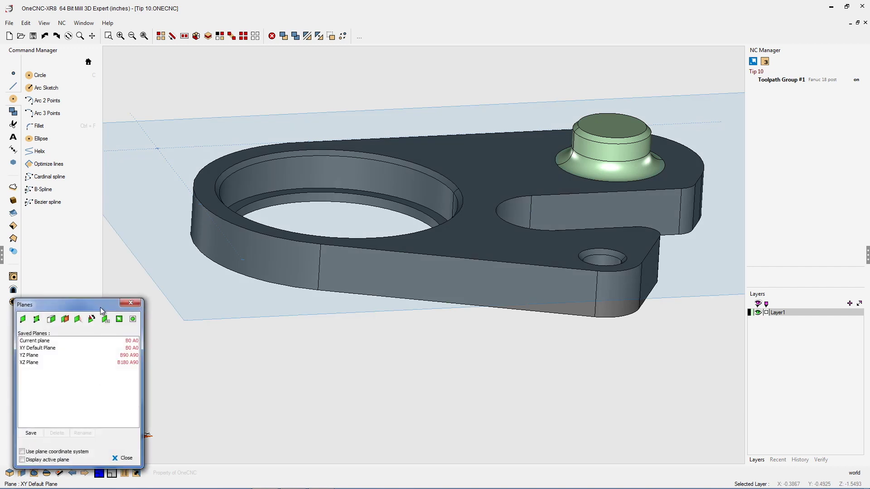
drag(99, 307, 183, 303)
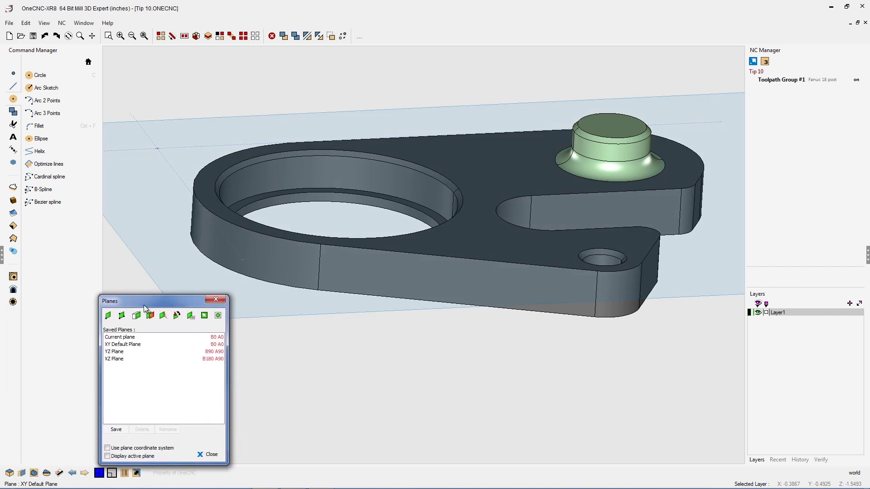
click(123, 318)
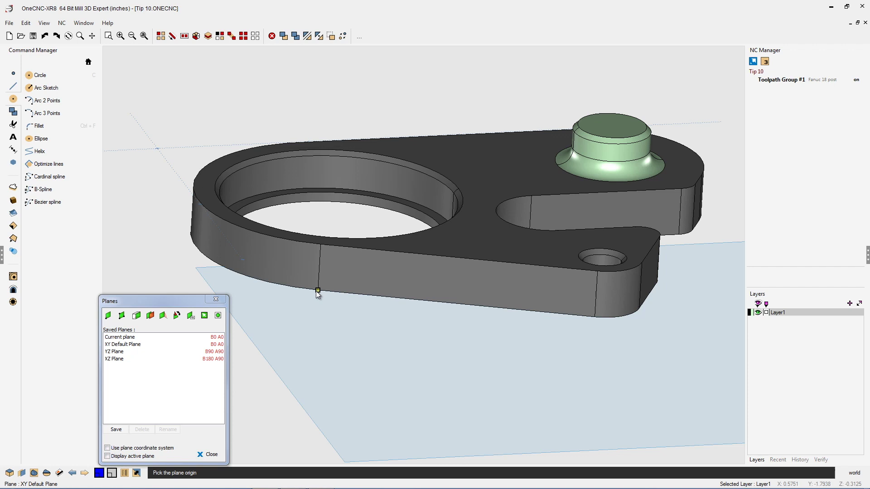
click(318, 291)
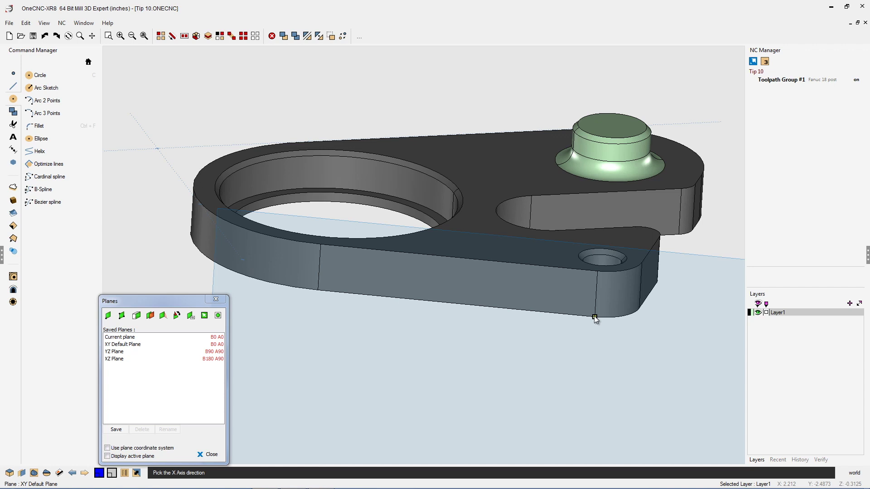
click(595, 317)
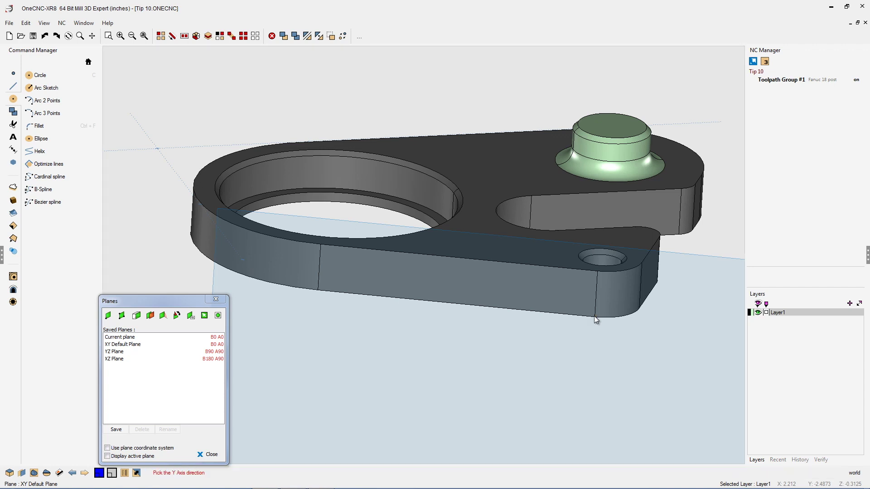
click(321, 245)
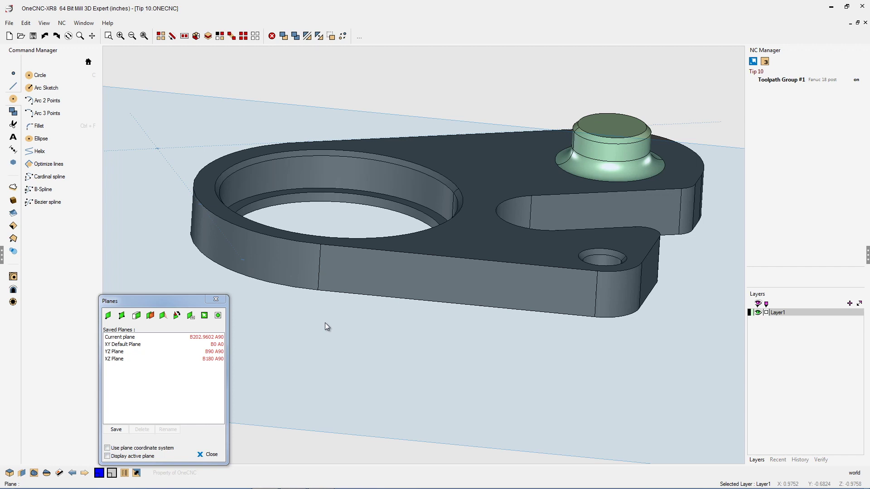
click(107, 448)
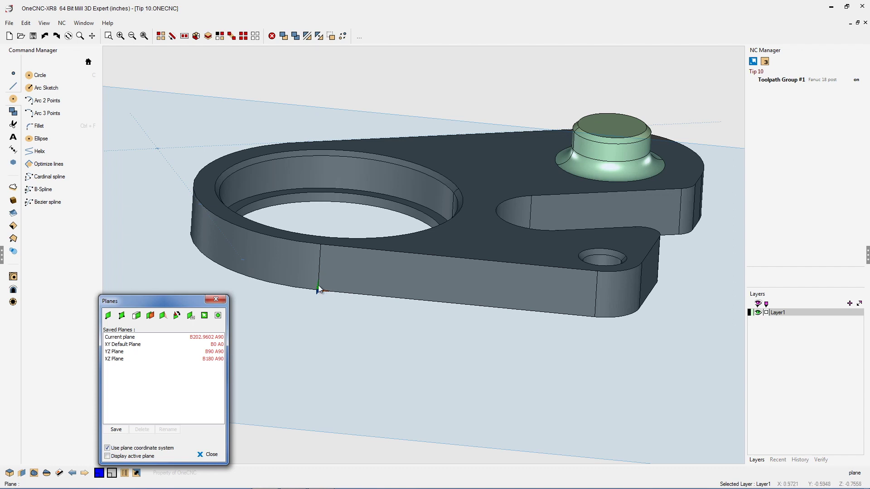
Draw a 0.0625 diameter circle on the side face at plane coordinates X 0.75, Y 0.2, Z 0.
middle_drag(319, 295, 320, 300)
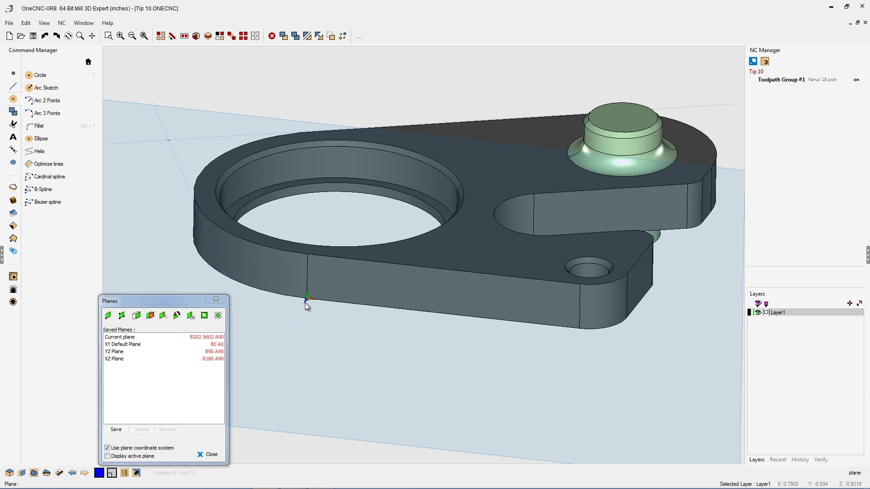
click(54, 74)
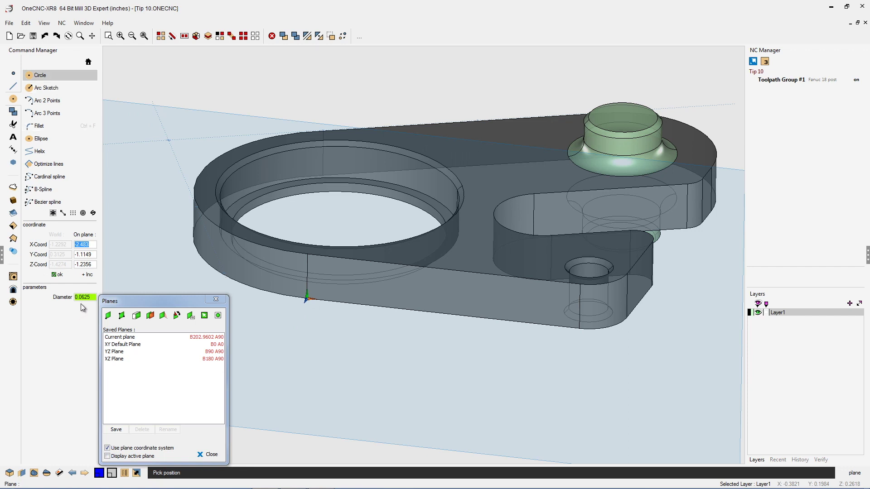
click(83, 264)
text(0)
click(90, 244)
key(BackSpace)
text(.7)
text(5)
drag(93, 254, 72, 254)
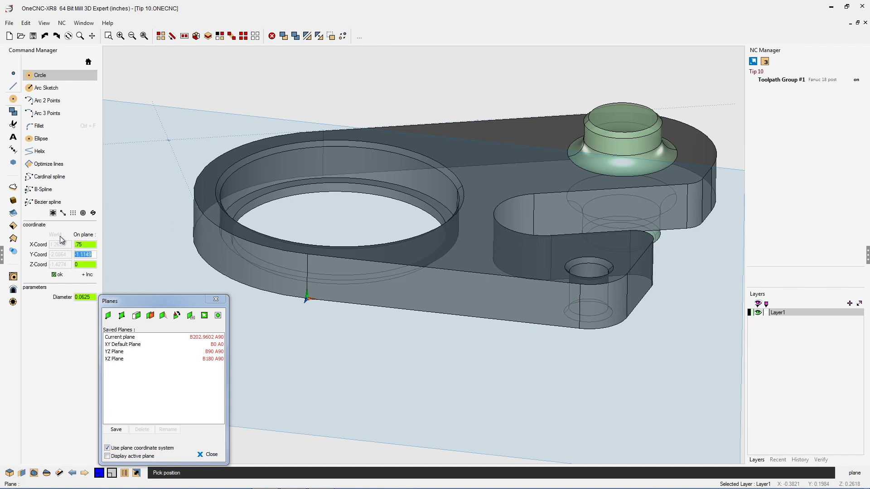
text(.2)
click(55, 275)
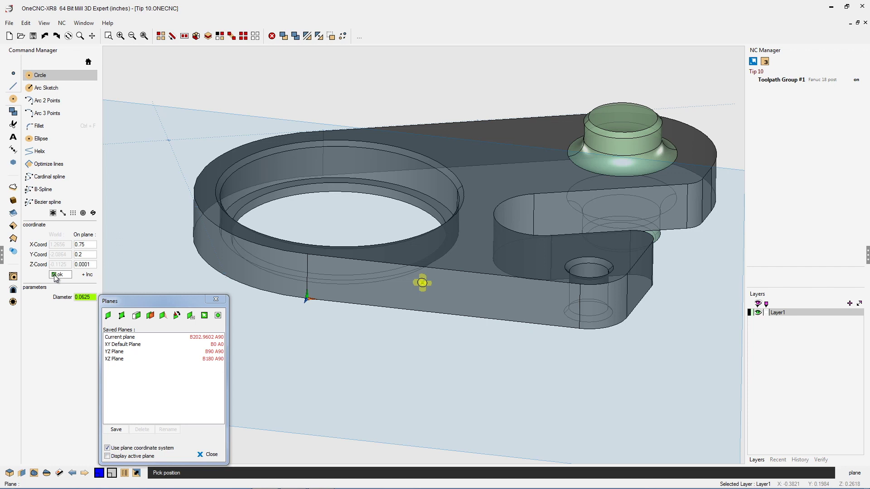
Add a second 0.0625 diameter circle on the side face at plane coordinates X 1, Y 0.2, Z 0.
double_click(84, 244)
text(1)
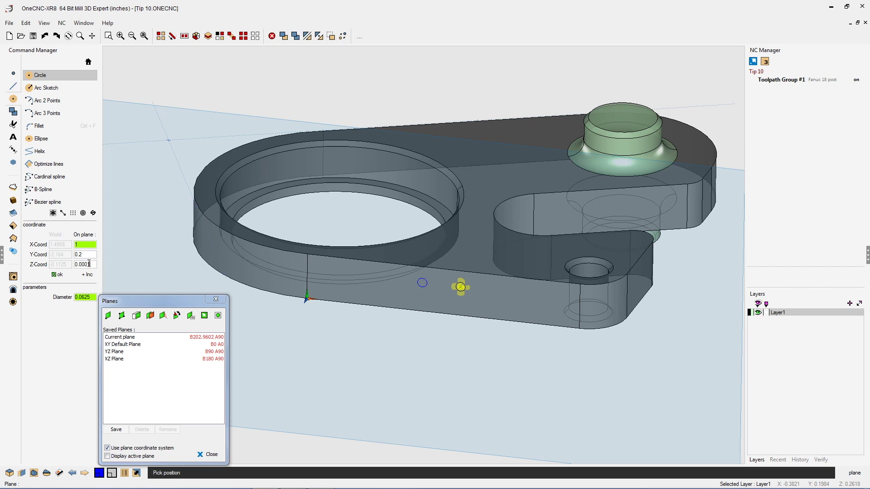
drag(89, 264, 75, 264)
text(0)
click(58, 275)
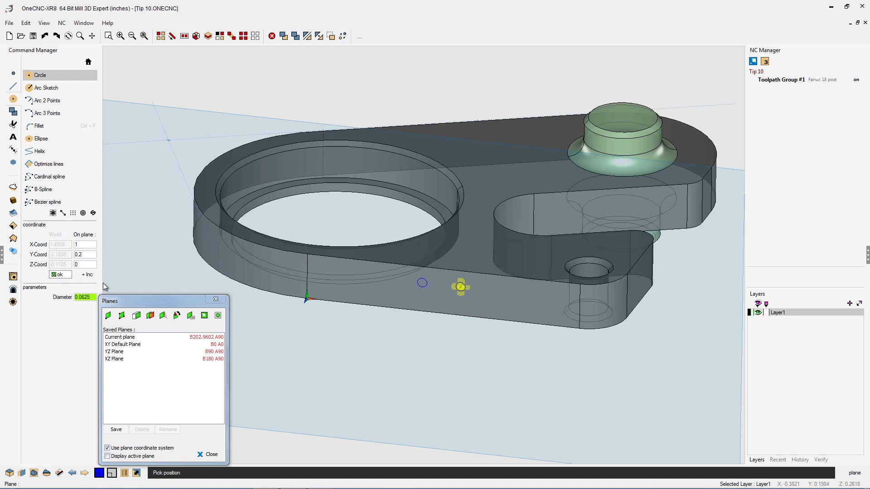
right_click(307, 391)
Extrude cut both side-face circles into the part to a depth of -0.25.
middle_drag(392, 343, 488, 330)
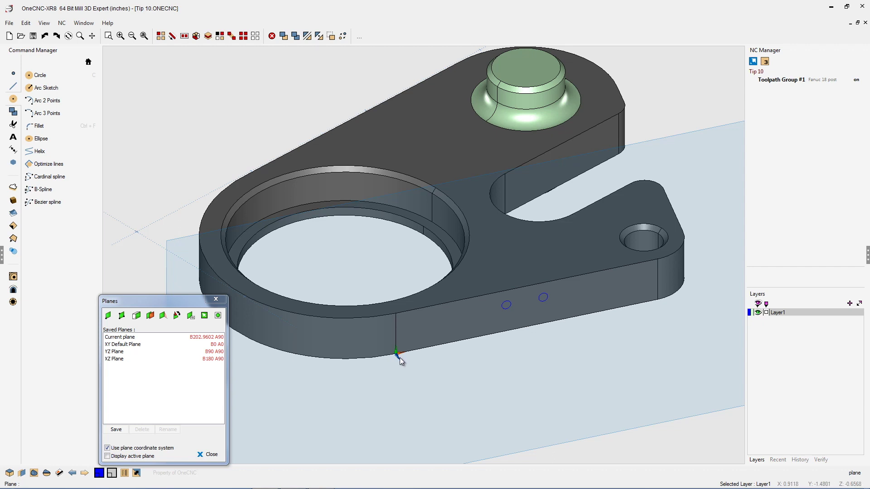
click(13, 188)
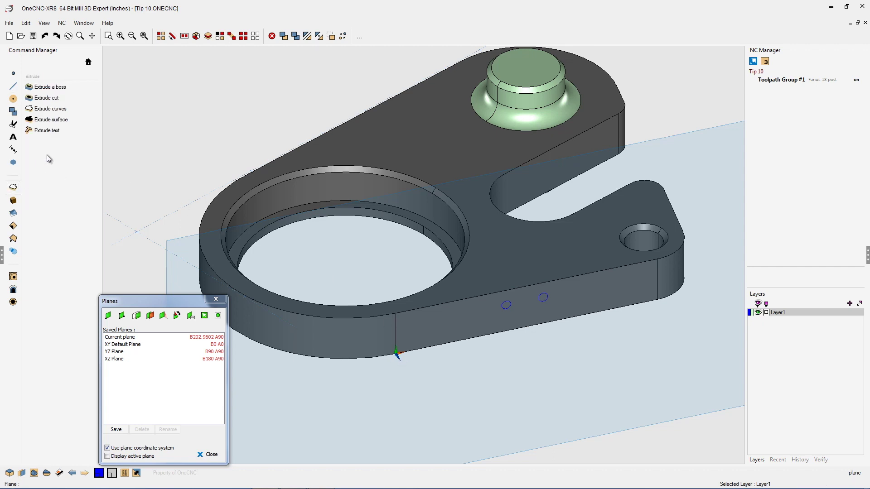
click(64, 98)
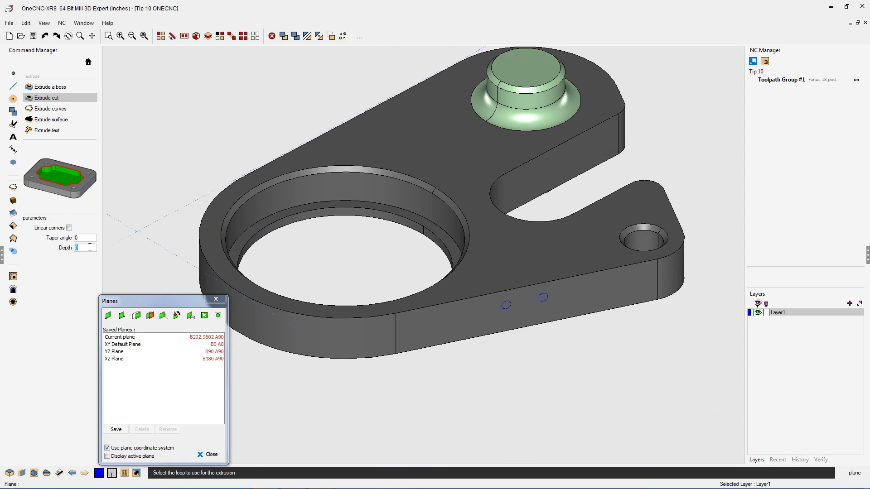
text(-.2)
click(506, 305)
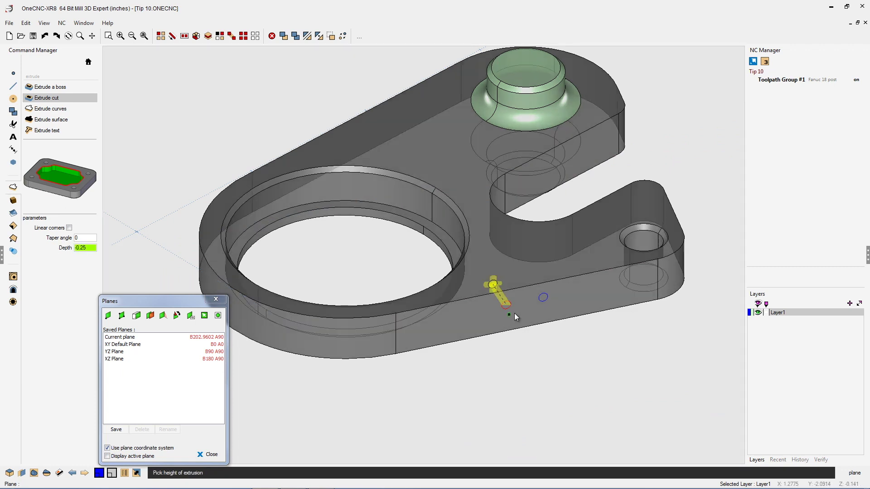
click(540, 307)
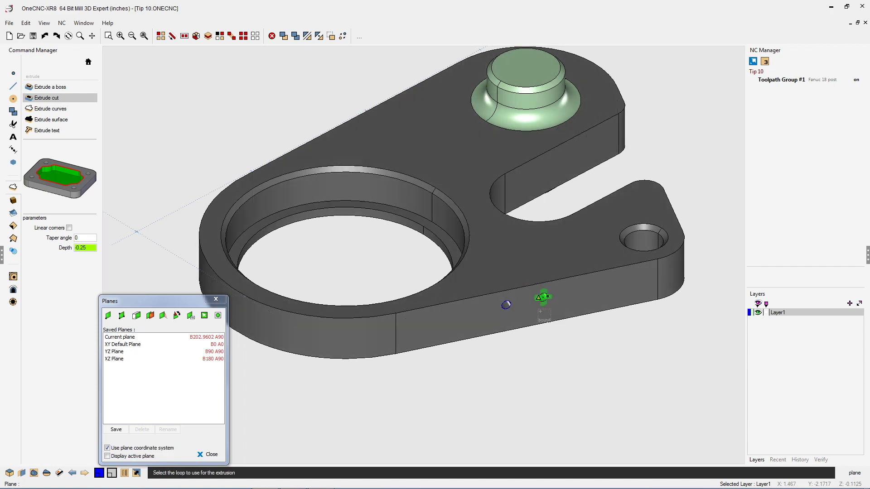
middle_drag(516, 401, 468, 403)
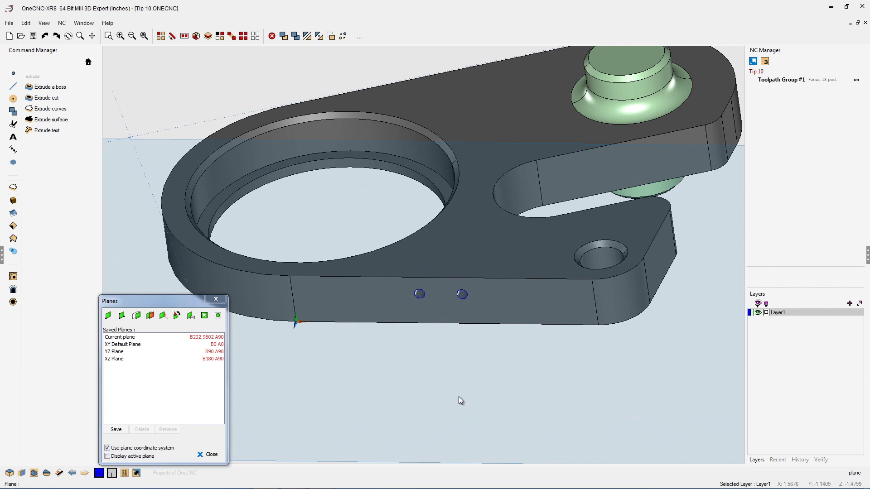
Restore the XY Default Plane, stop using the plane coordinate system, and return to the main command list.
double_click(127, 344)
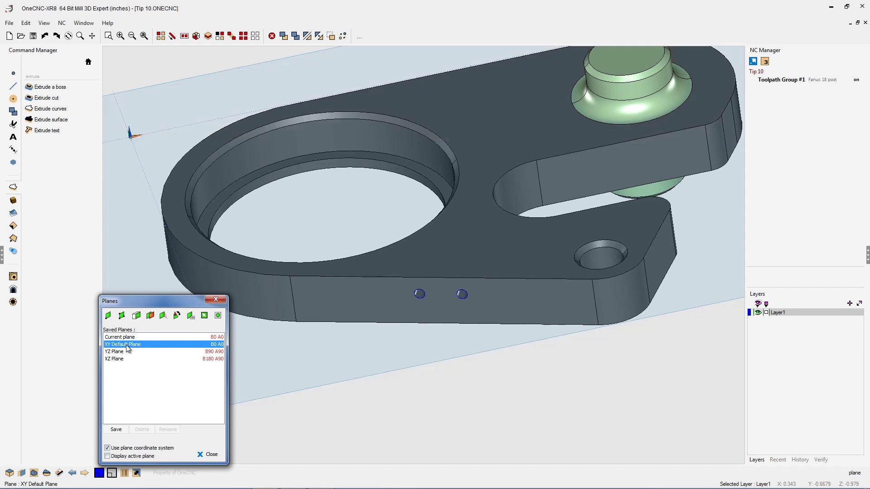
click(108, 448)
click(210, 455)
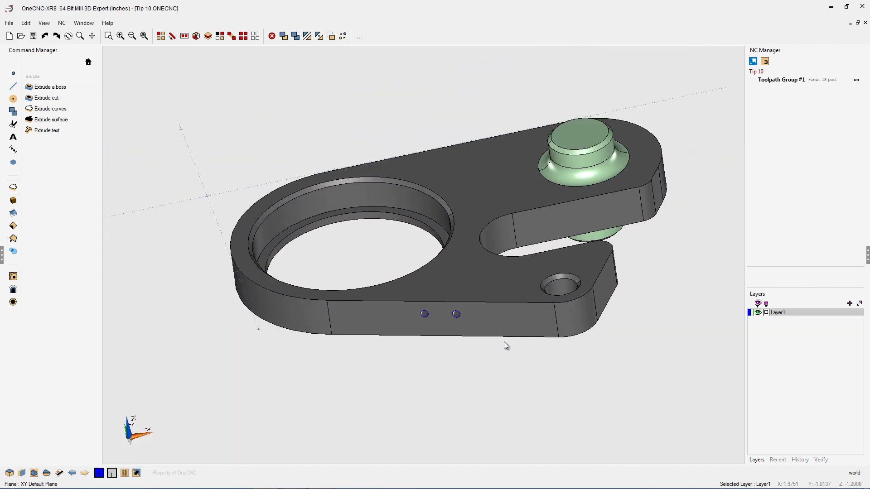
click(88, 61)
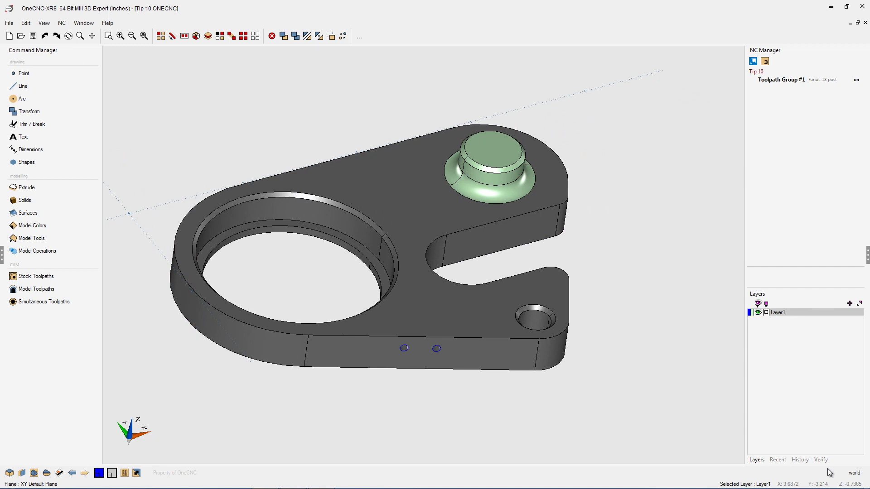
Switch the coordinate mode to plane and back to world.
click(856, 474)
click(855, 473)
middle_drag(511, 272, 549, 303)
scroll(549, 302, up, 2)
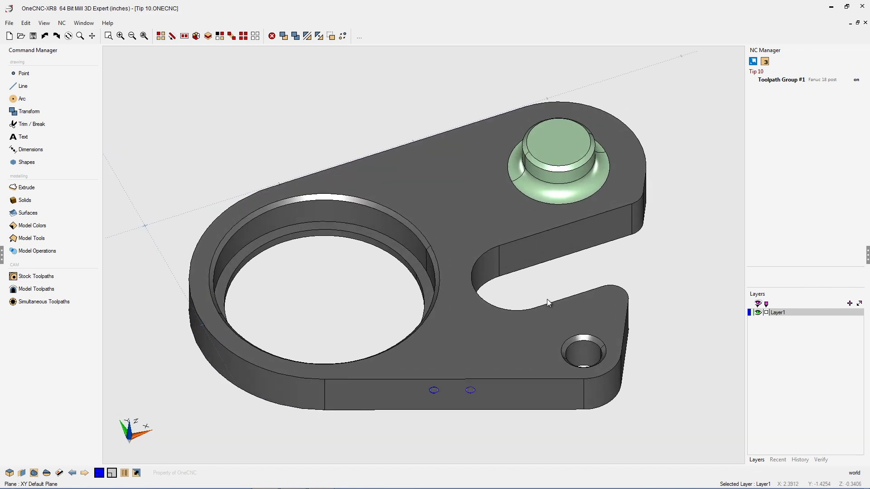